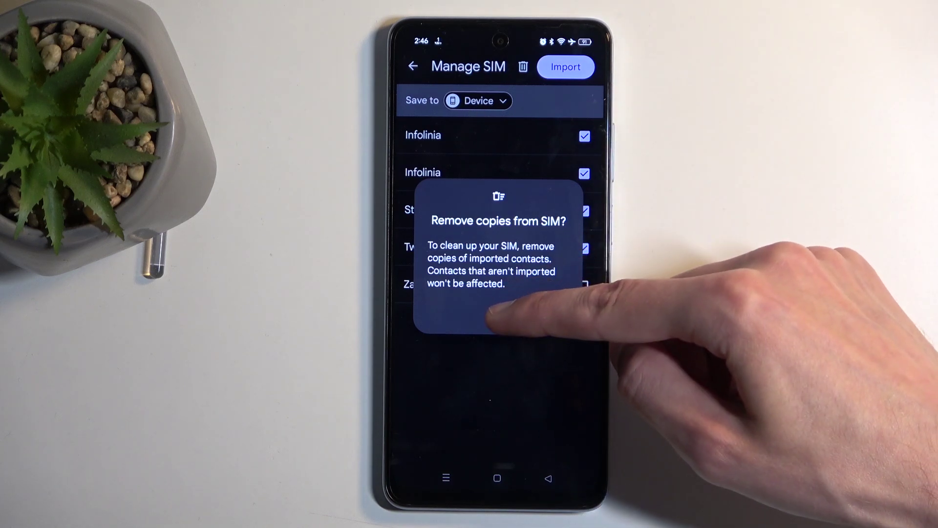
# Step: Dismiss the Remove SIM copies prompt and keep contact backup and sync turned off
pyautogui.click(503, 313)
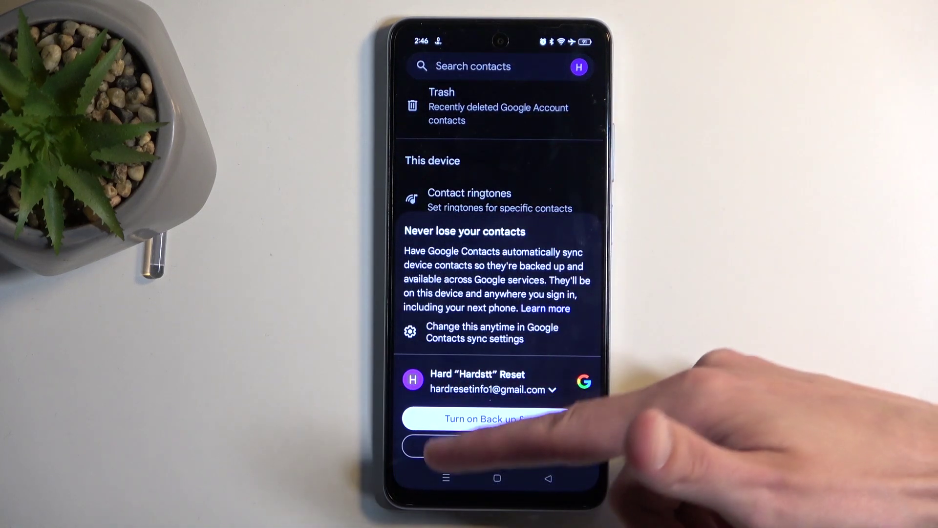
pyautogui.click(441, 446)
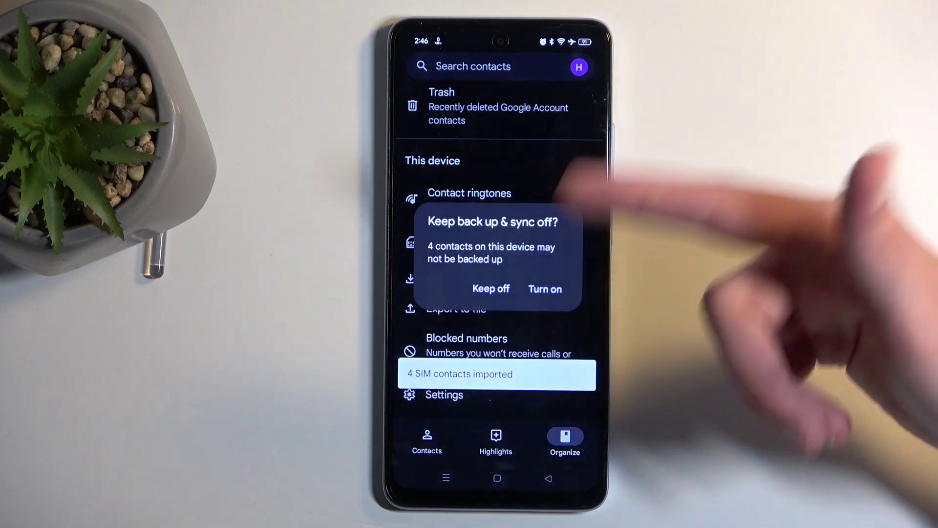
pyautogui.click(491, 288)
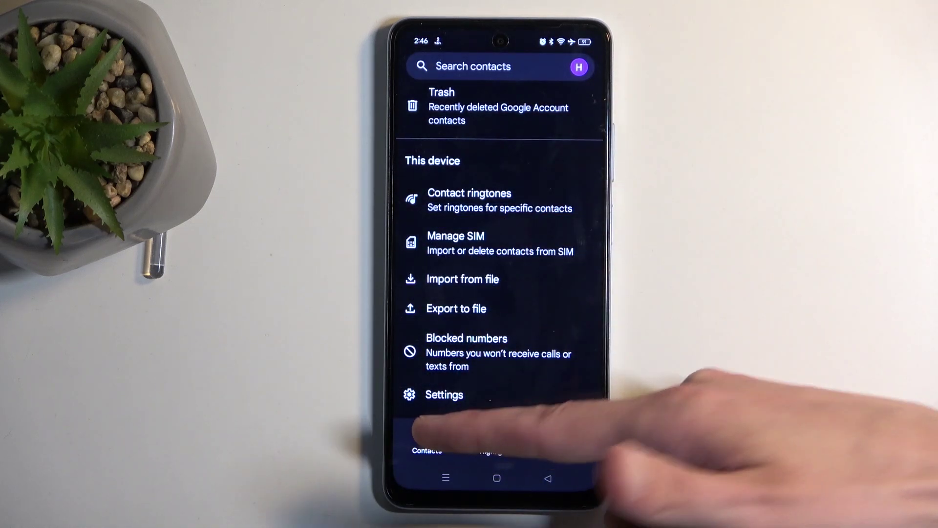
# Step: Filter the contacts list to the Device account, then go to the home screen
pyautogui.click(428, 440)
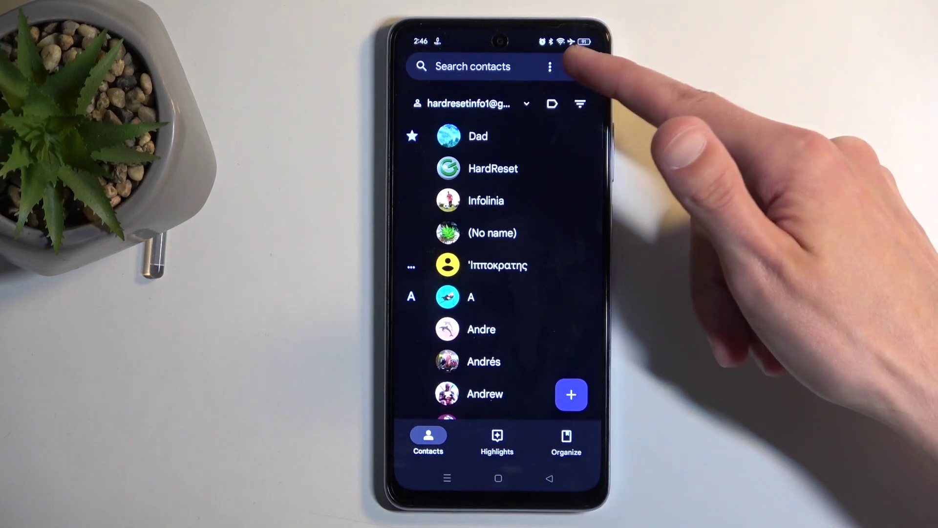
pyautogui.click(579, 66)
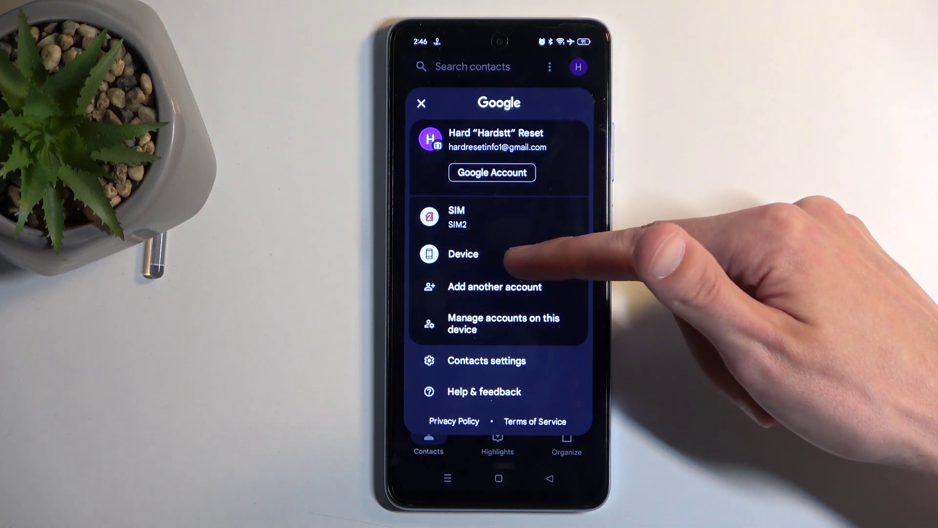
pyautogui.click(509, 255)
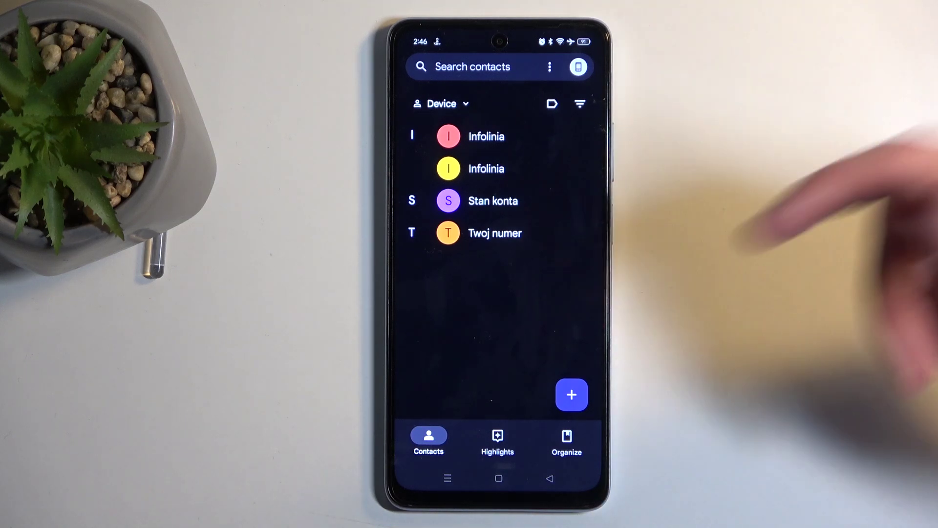
pyautogui.click(500, 478)
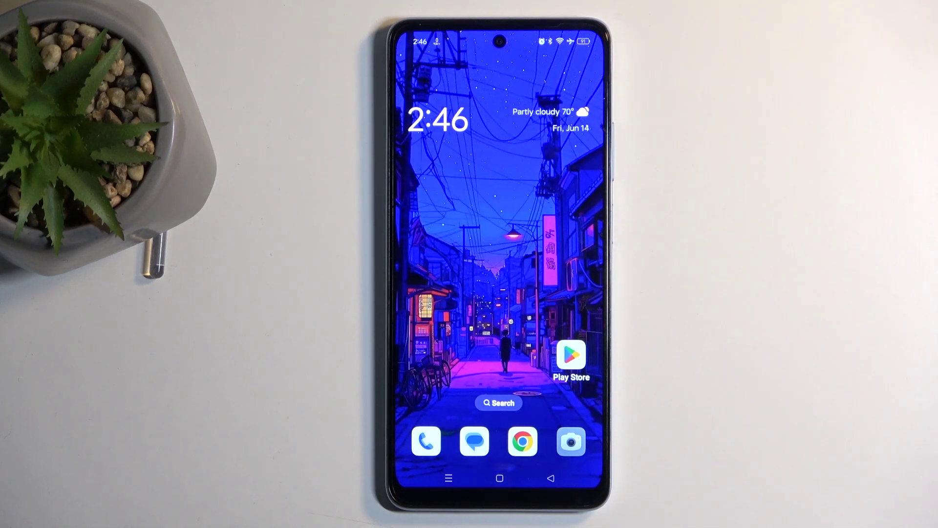